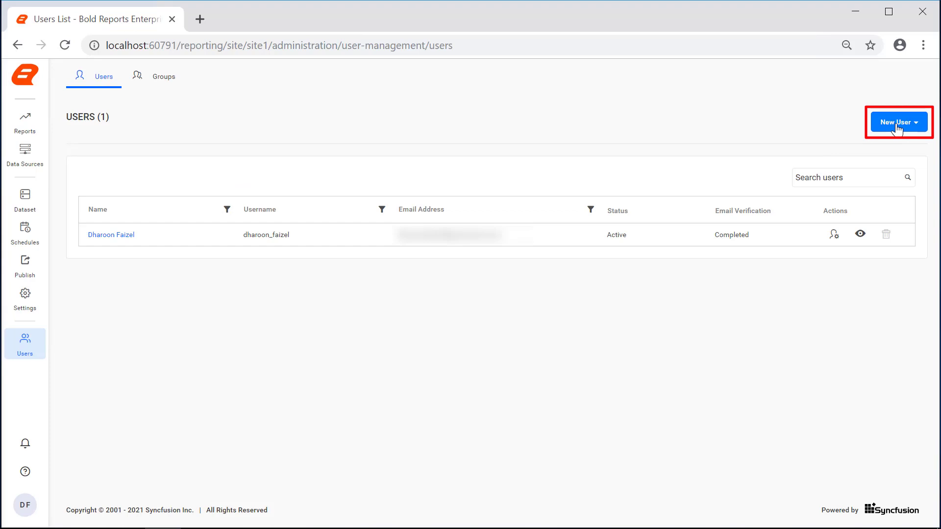
Start importing users from Active Directory, and save its connection settings with port number 389 after testing the connection
{"action": "left_click", "coordinate": [898, 129]}
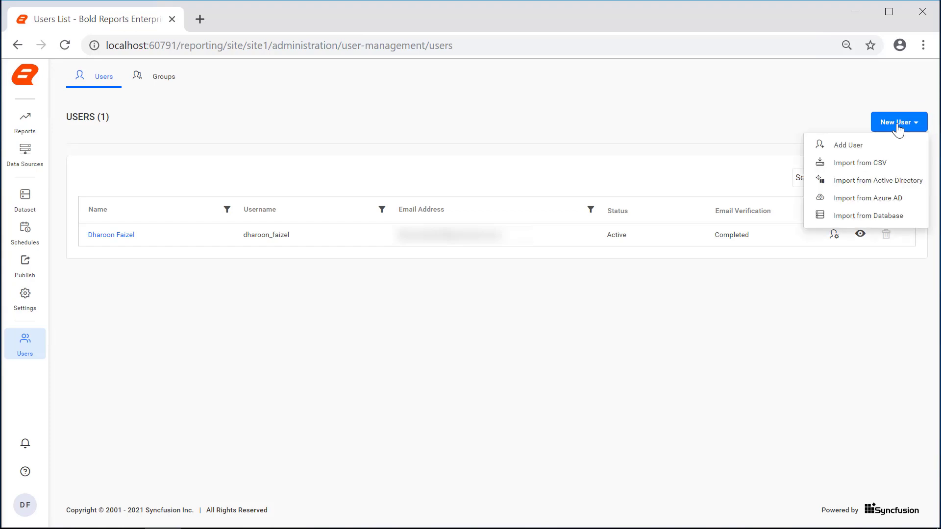
{"action": "left_click", "coordinate": [902, 182]}
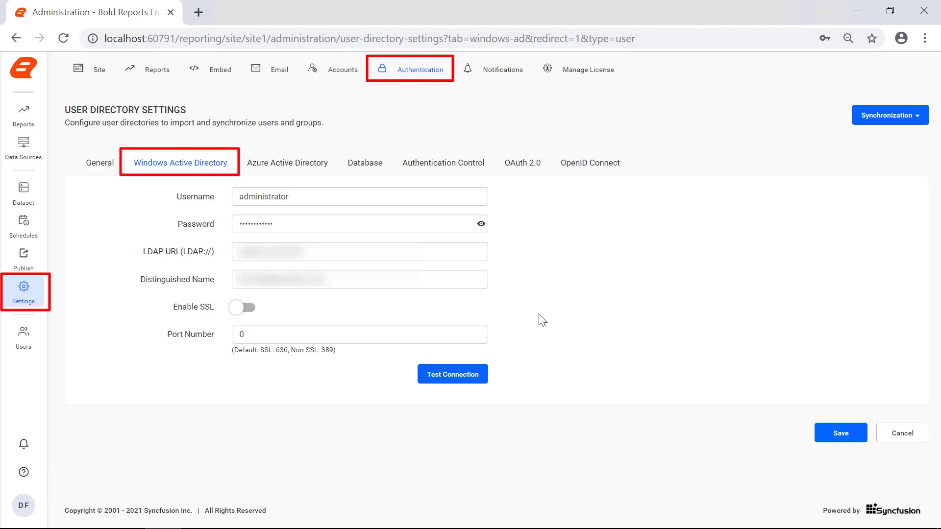
{"action": "double_click", "coordinate": [471, 335]}
{"action": "type", "text": "3"}
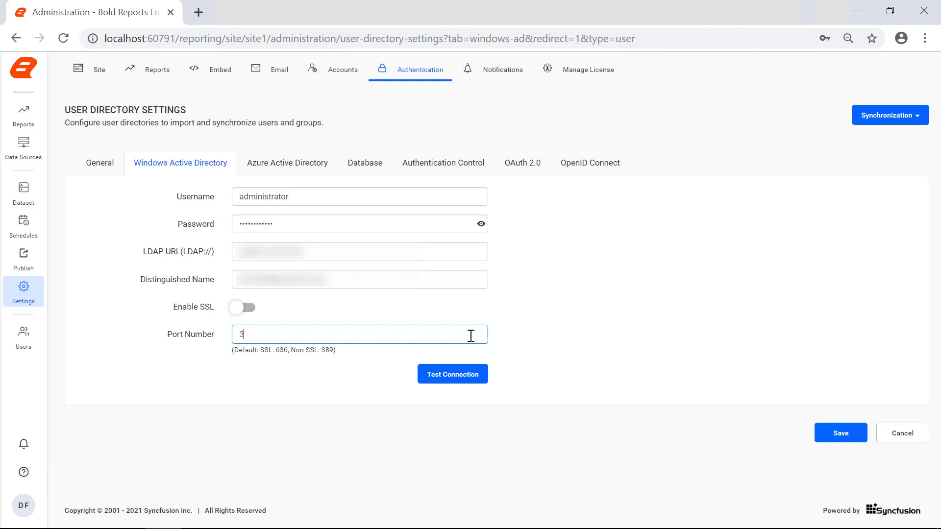
{"action": "type", "text": "89"}
{"action": "left_click", "coordinate": [471, 377]}
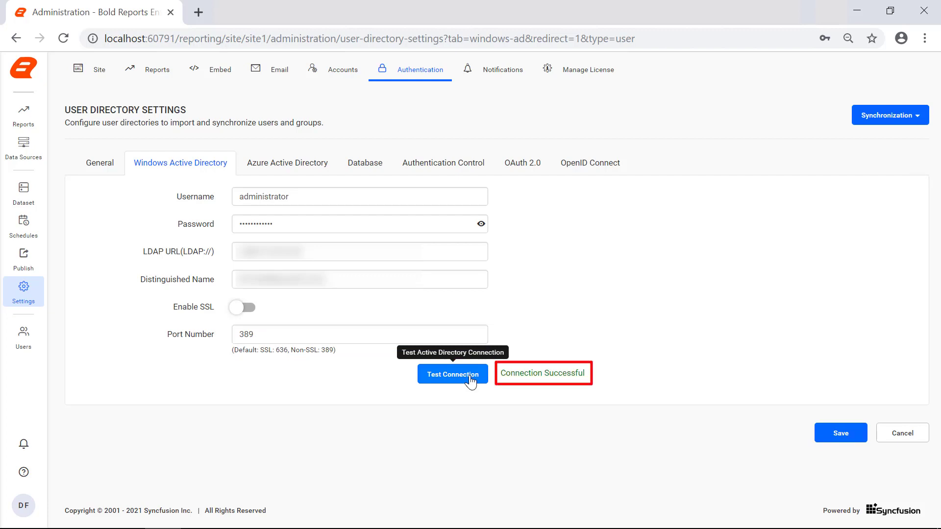
{"action": "left_click", "coordinate": [838, 433]}
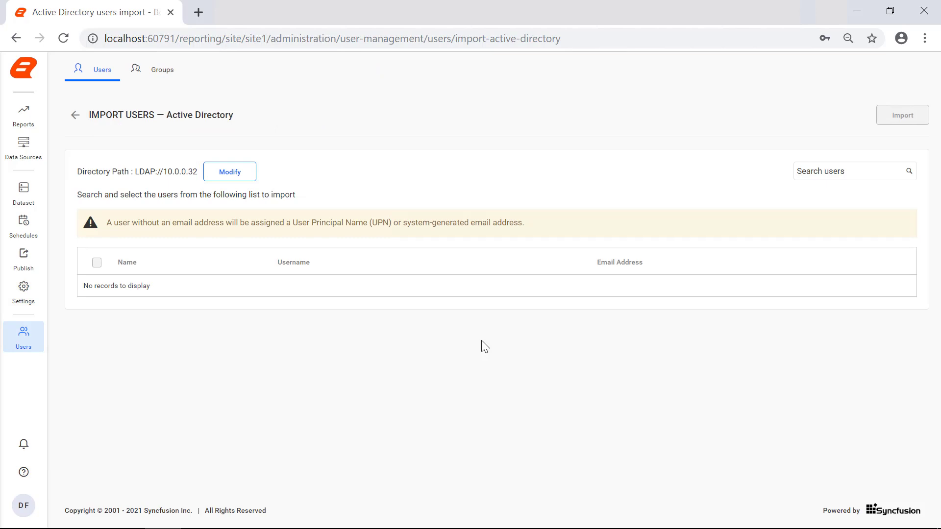
Search Active Directory for the user by name, import the matching account and return to the users list
{"action": "left_click", "coordinate": [812, 172]}
{"action": "type", "text": "monan"}
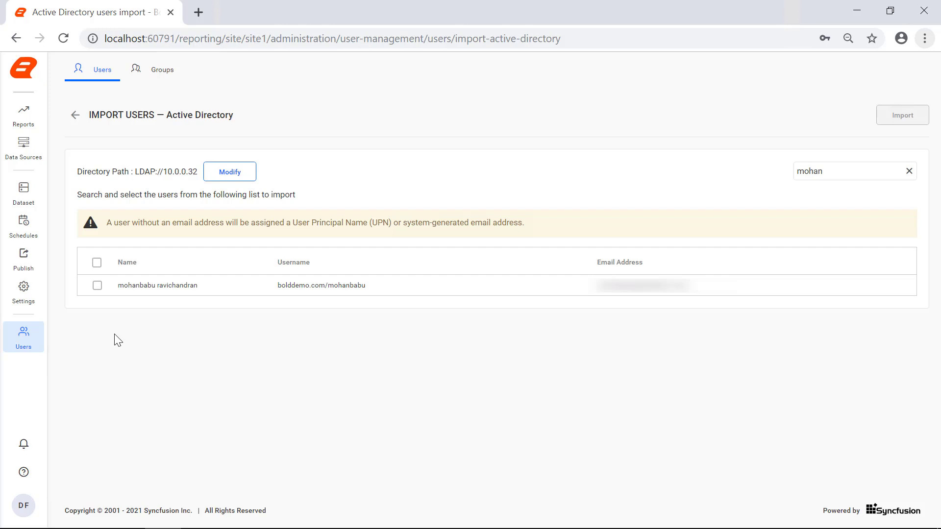
{"action": "left_click", "coordinate": [97, 286]}
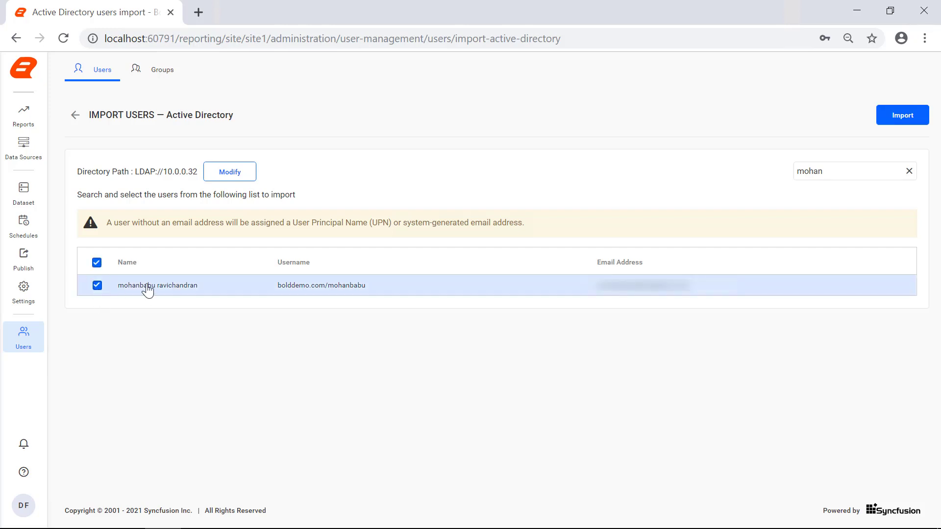
{"action": "left_click", "coordinate": [894, 119]}
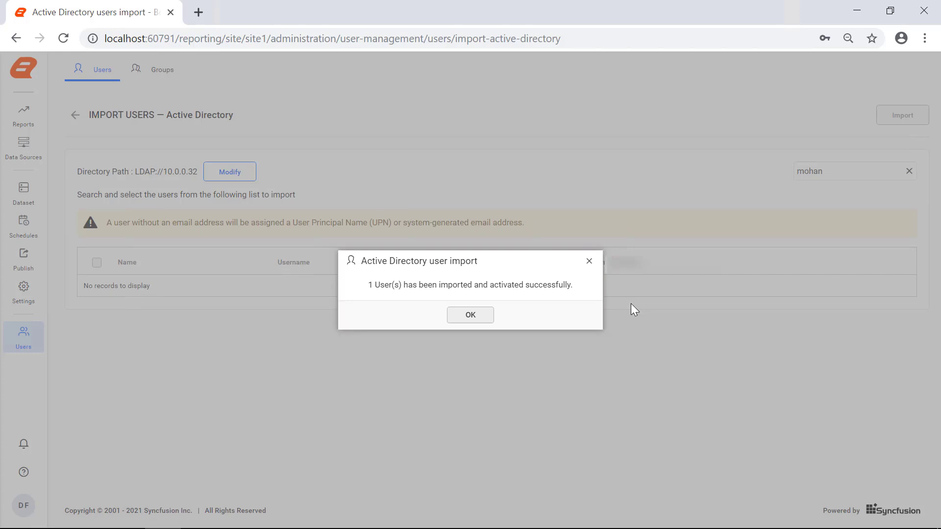
{"action": "left_click", "coordinate": [472, 316]}
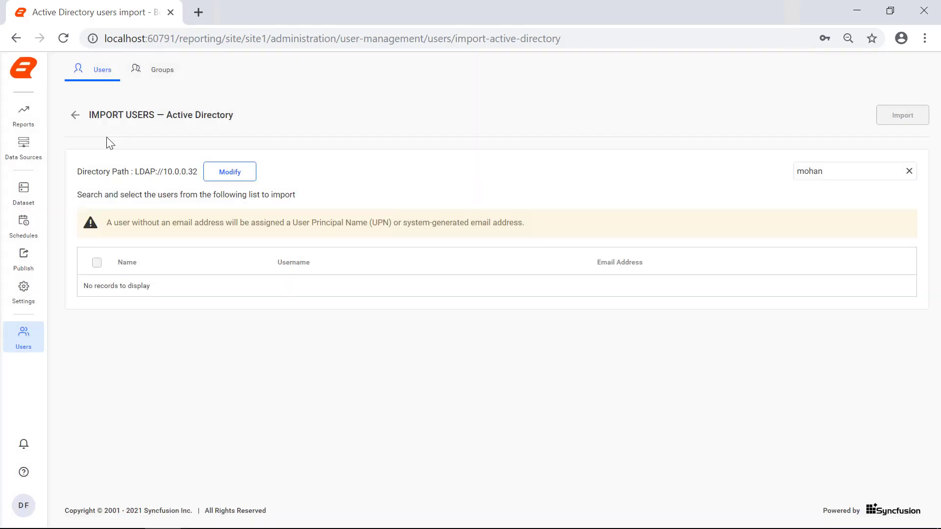
{"action": "left_click", "coordinate": [78, 123]}
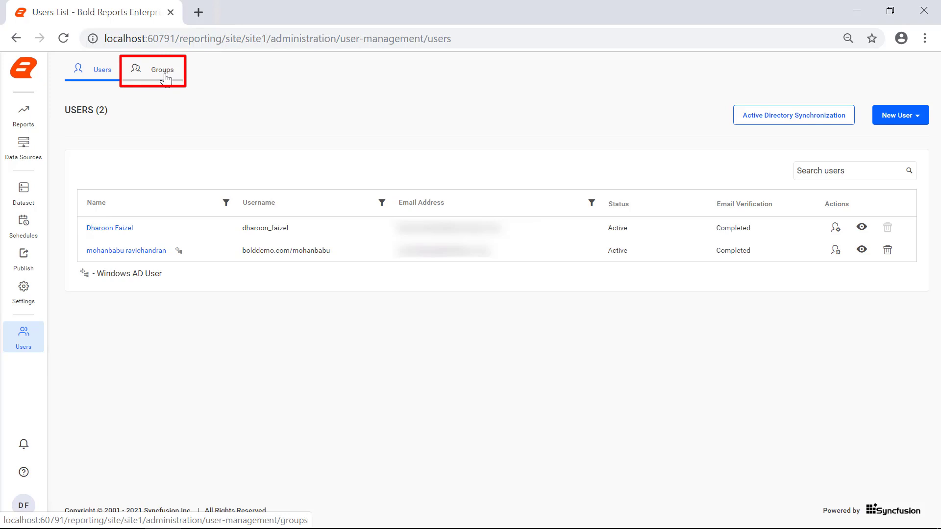
Import the Administrators group from Active Directory, searching the groups for "admin", and return to the groups list
{"action": "left_click", "coordinate": [165, 74]}
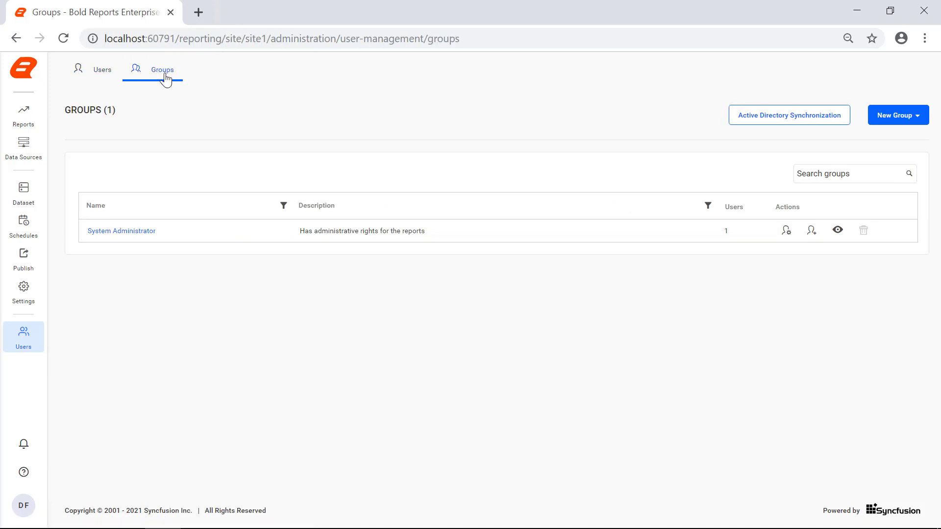
{"action": "left_click", "coordinate": [887, 120]}
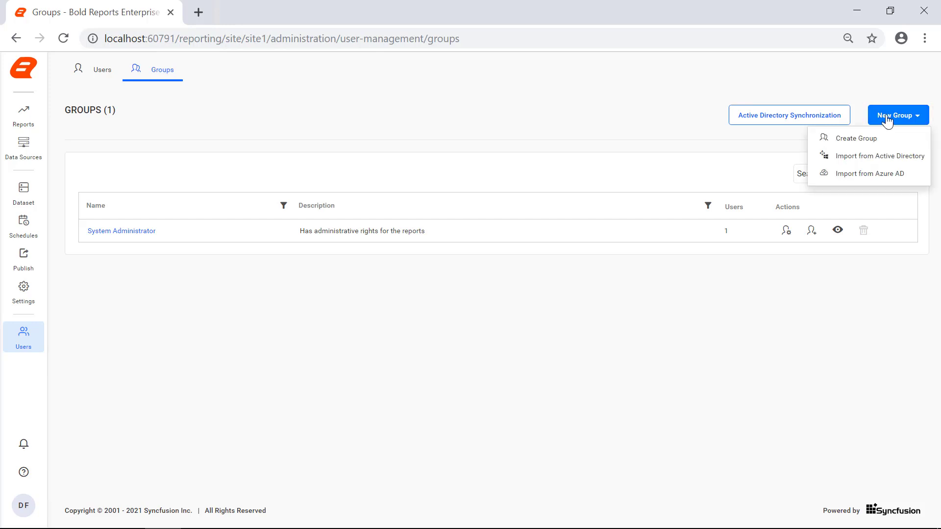
{"action": "left_click", "coordinate": [898, 158]}
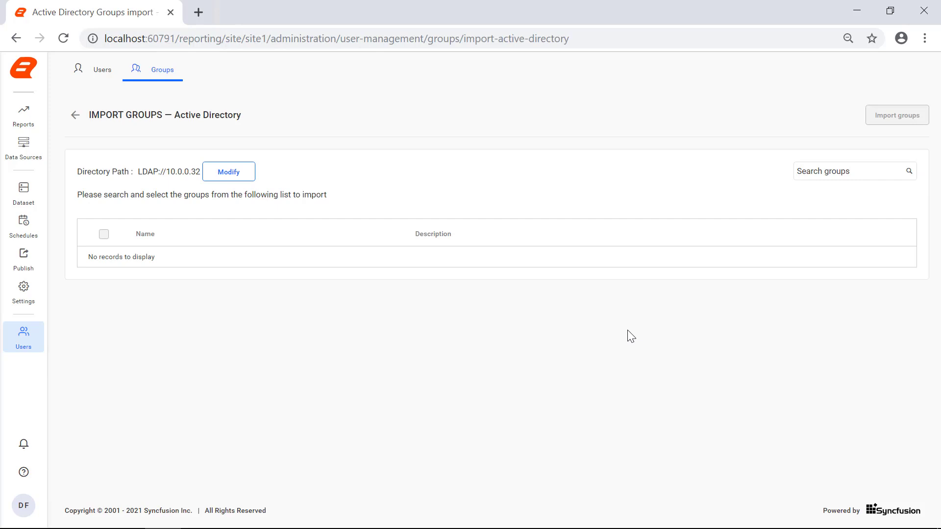
{"action": "left_click", "coordinate": [825, 175]}
{"action": "type", "text": "admin"}
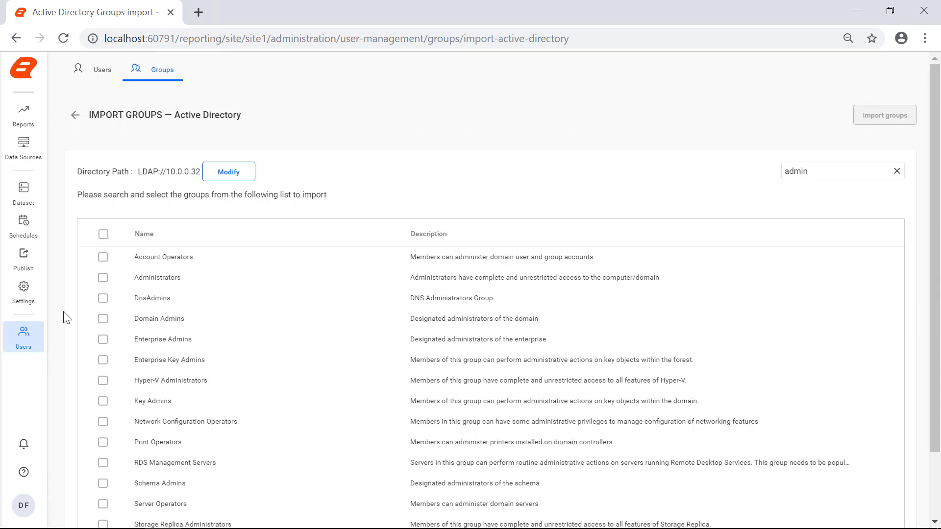
{"action": "left_click", "coordinate": [102, 279]}
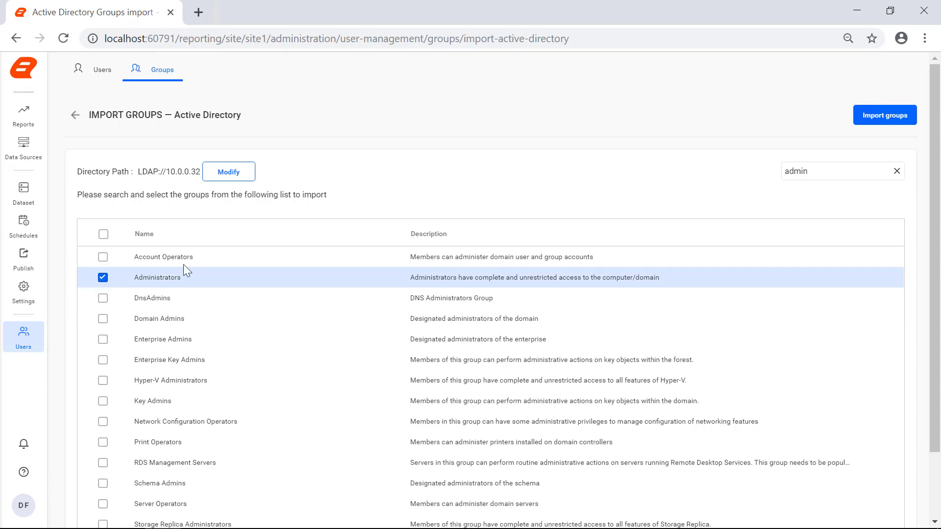
{"action": "left_click", "coordinate": [866, 123]}
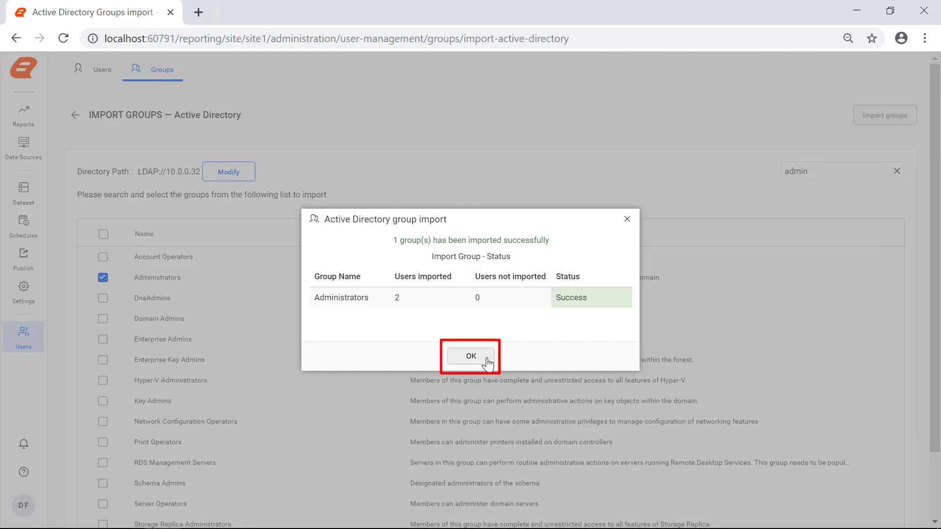
{"action": "left_click", "coordinate": [471, 356]}
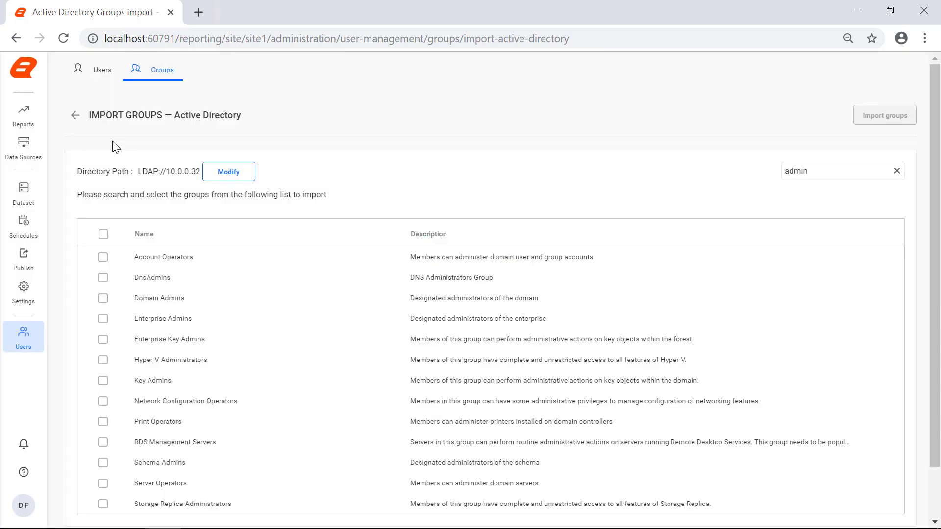
{"action": "left_click", "coordinate": [76, 116]}
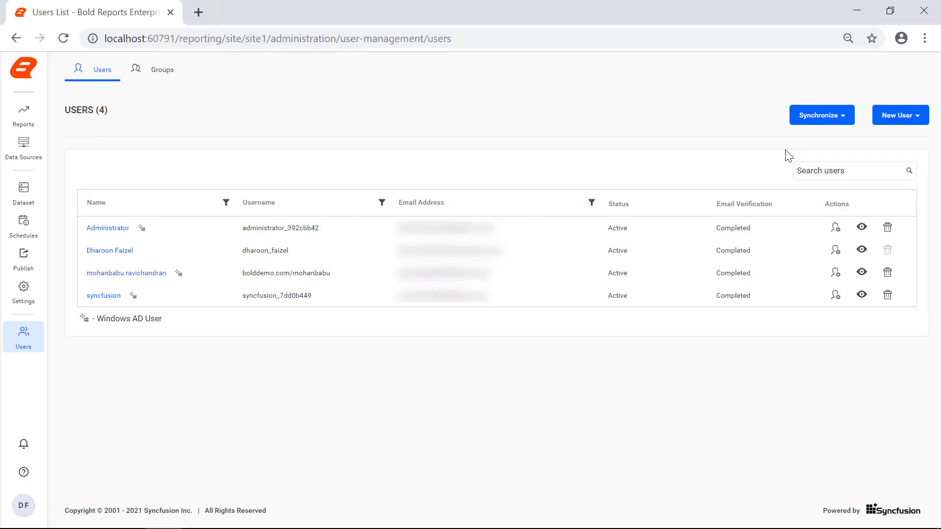
Synchronize all imported Windows AD users with Active Directory
{"action": "left_click", "coordinate": [819, 118]}
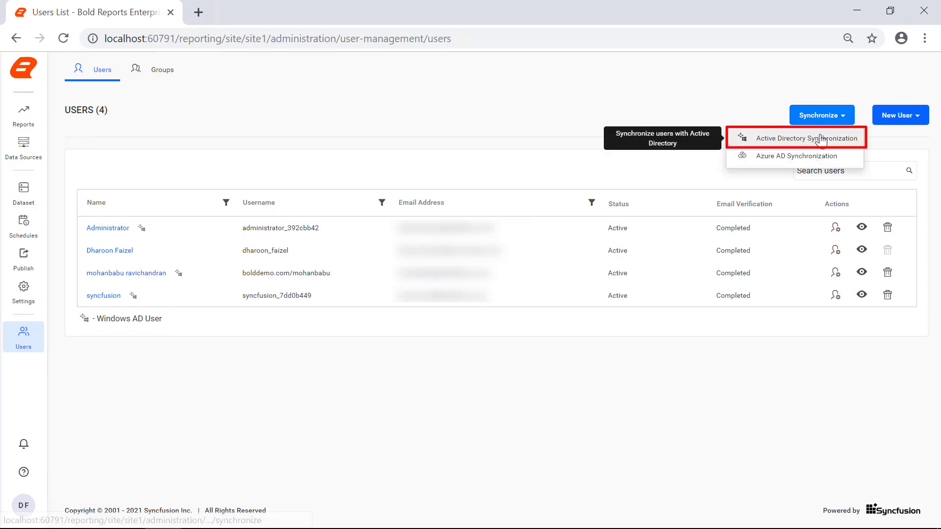
{"action": "left_click", "coordinate": [822, 140]}
{"action": "left_click", "coordinate": [108, 263]}
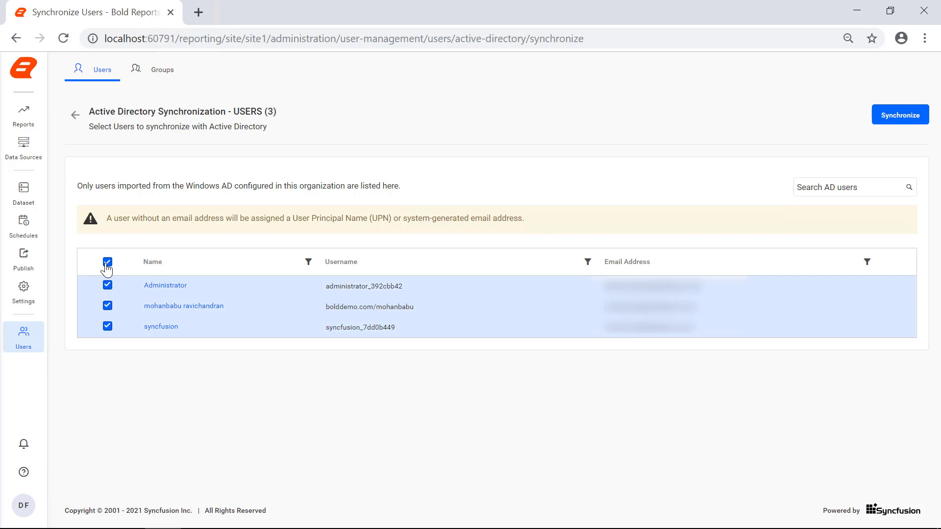
{"action": "left_click", "coordinate": [891, 119]}
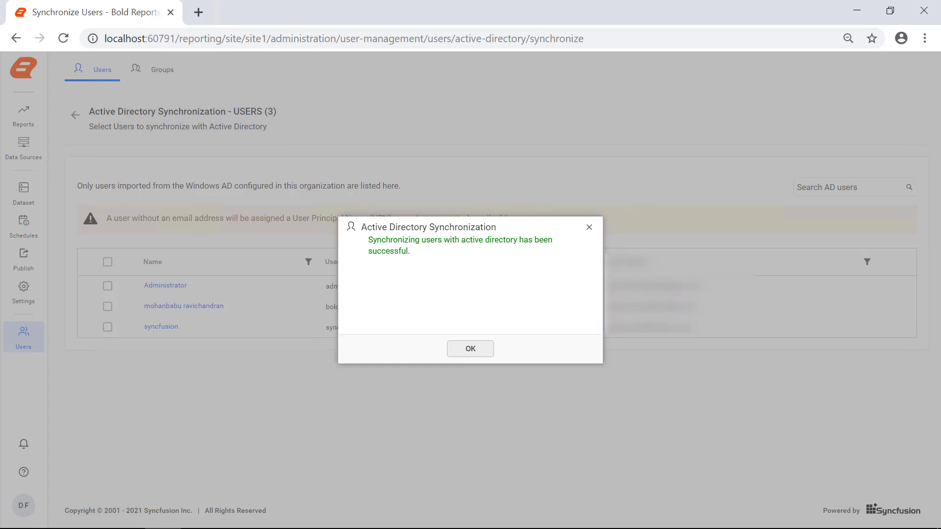
{"action": "left_click", "coordinate": [487, 352]}
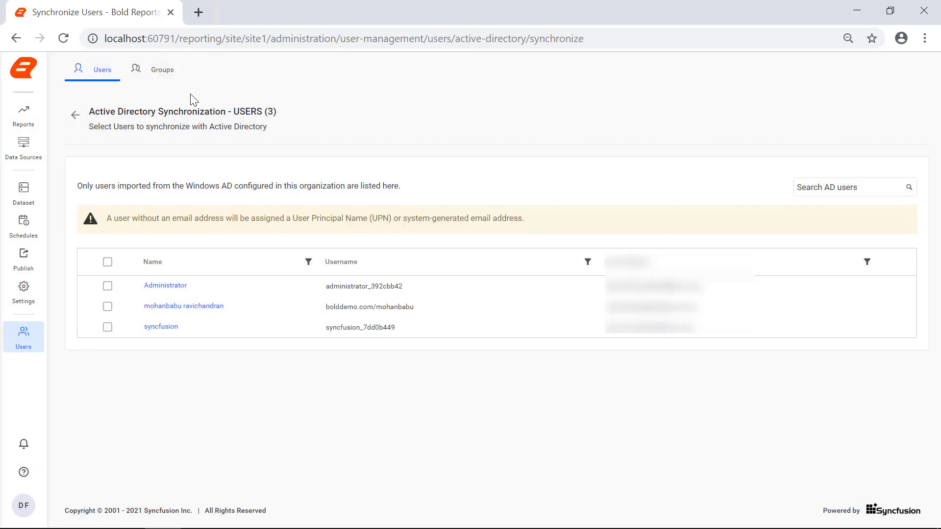
Synchronize the imported Administrators group with Active Directory
{"action": "left_click", "coordinate": [169, 83]}
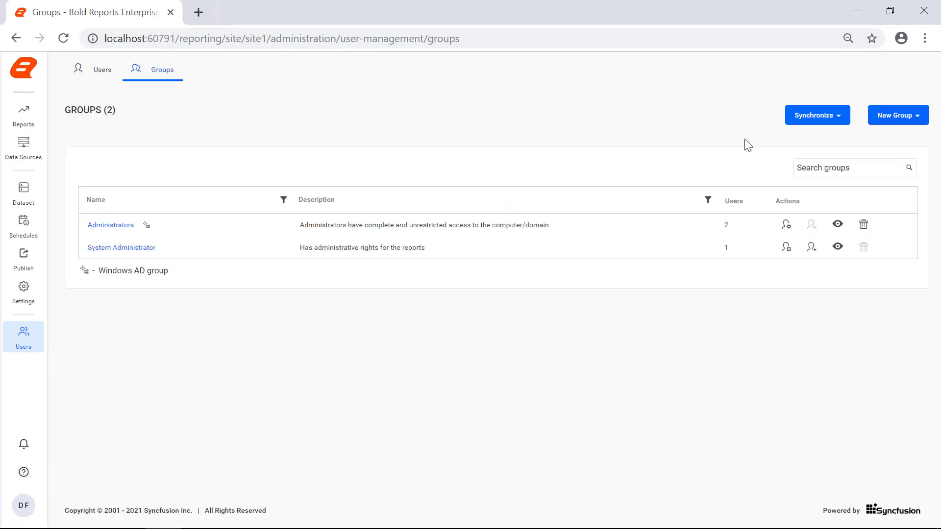
{"action": "left_click", "coordinate": [803, 124]}
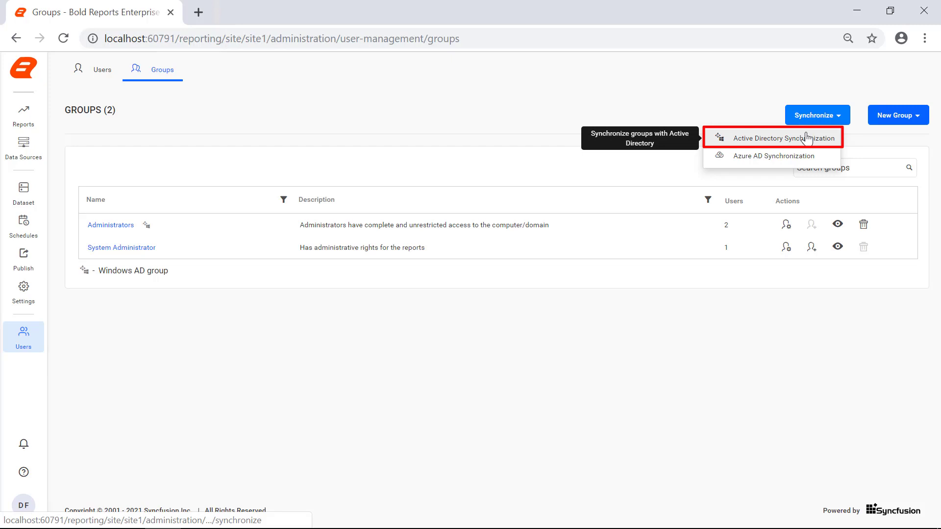
{"action": "left_click", "coordinate": [807, 139]}
{"action": "left_click", "coordinate": [96, 246]}
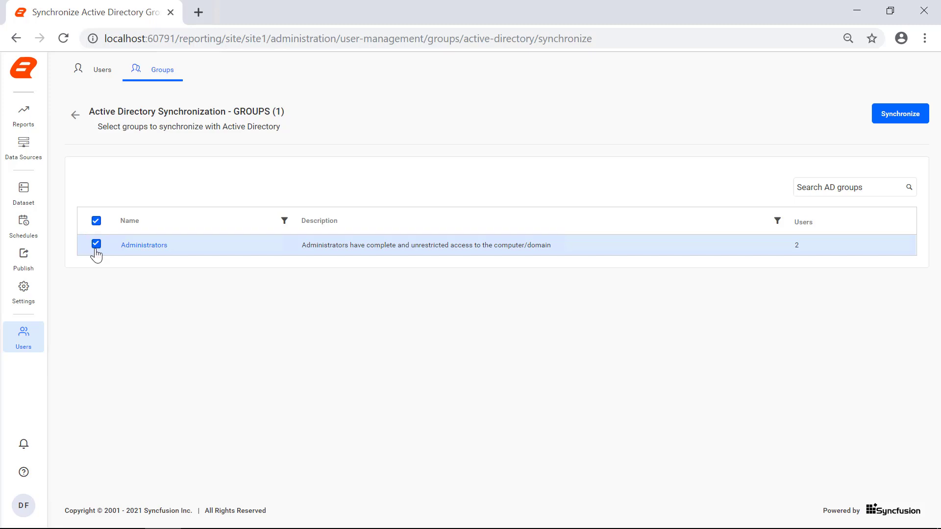
{"action": "left_click", "coordinate": [886, 124]}
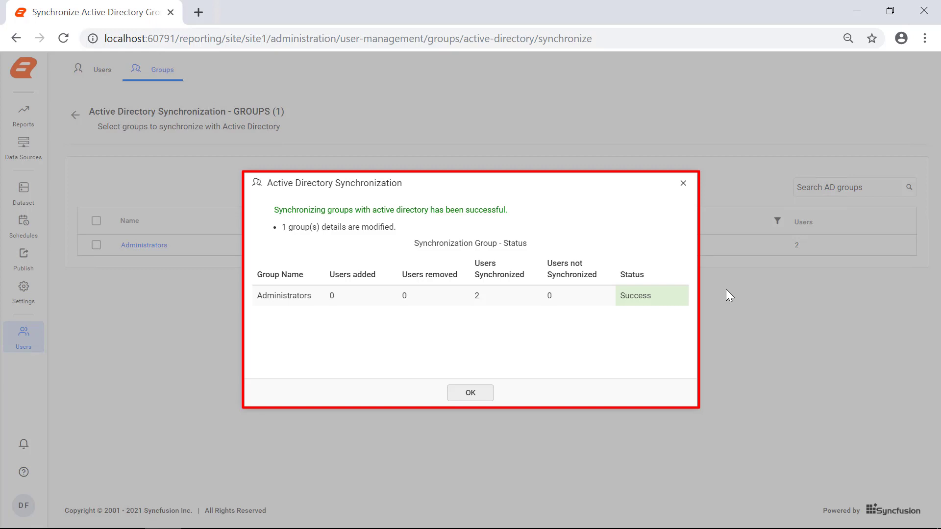
{"action": "left_click", "coordinate": [471, 395]}
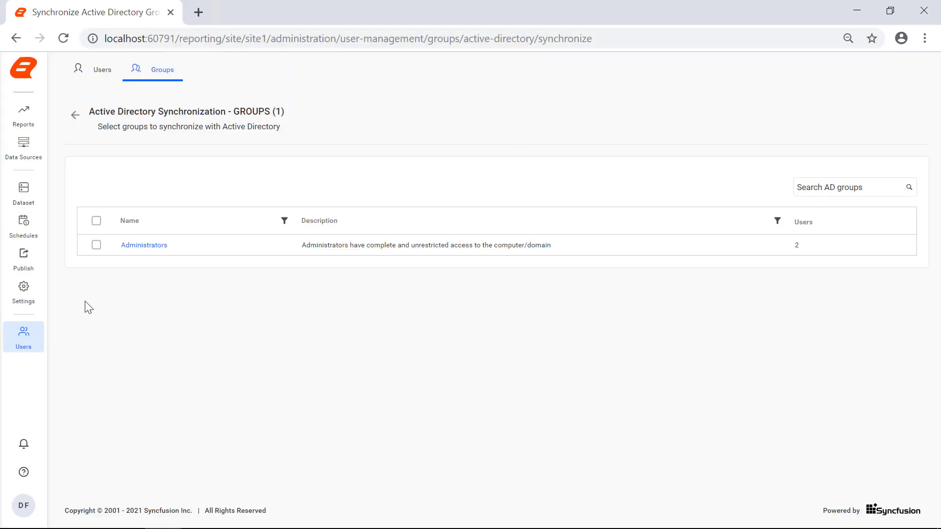
Enable Active Directory scheduled synchronization in the authentication settings and save it with the default daily schedule
{"action": "left_click", "coordinate": [32, 305]}
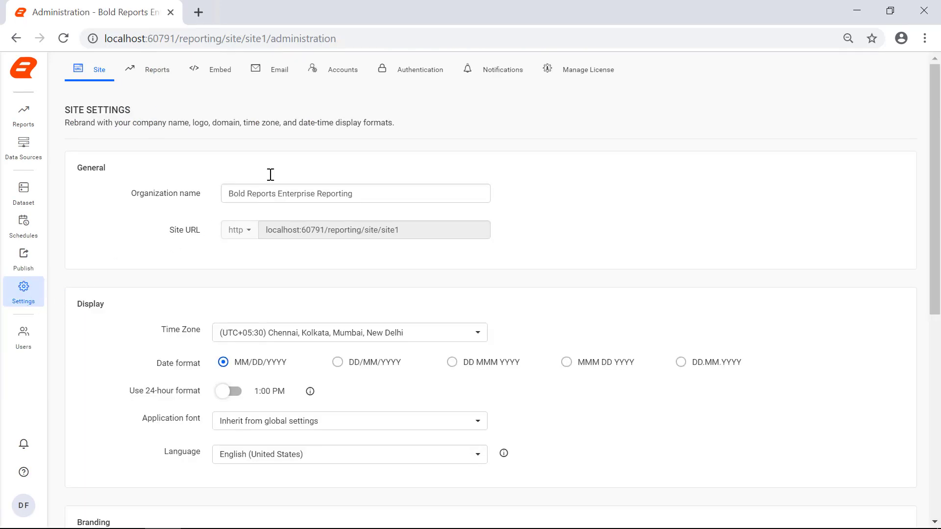
{"action": "left_click", "coordinate": [408, 75]}
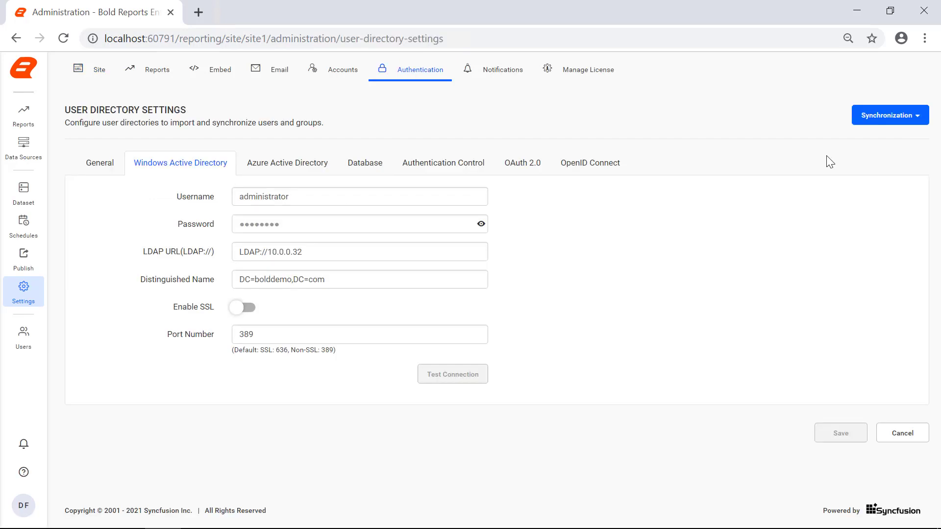
{"action": "left_click", "coordinate": [873, 124]}
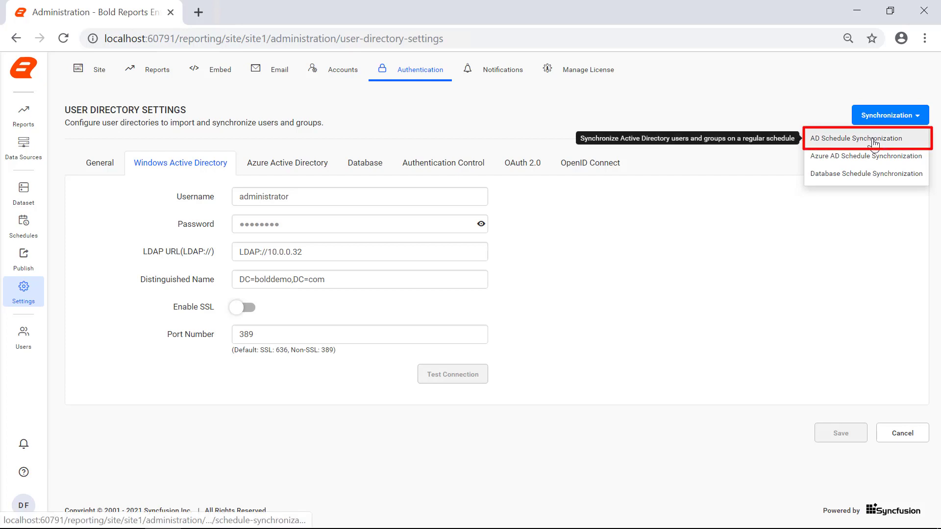
{"action": "left_click", "coordinate": [873, 142]}
{"action": "left_click", "coordinate": [72, 169]}
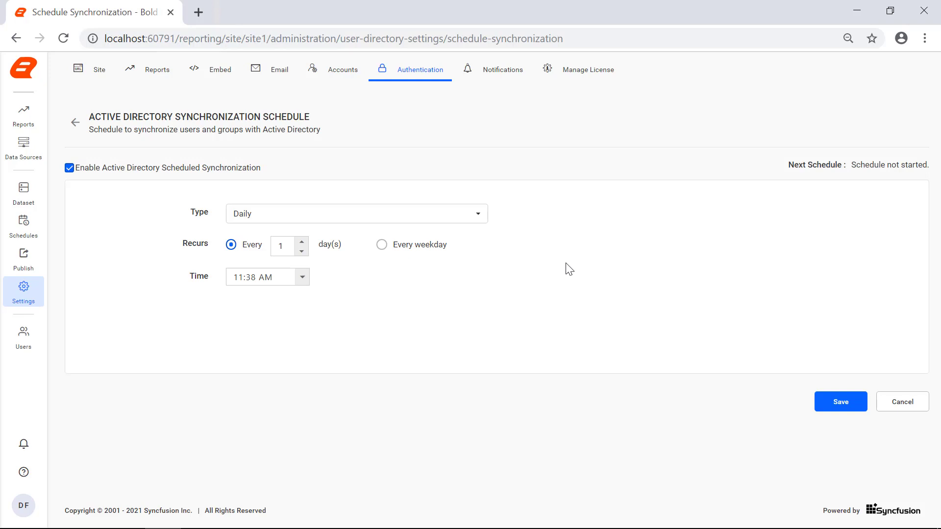
{"action": "left_click", "coordinate": [841, 404]}
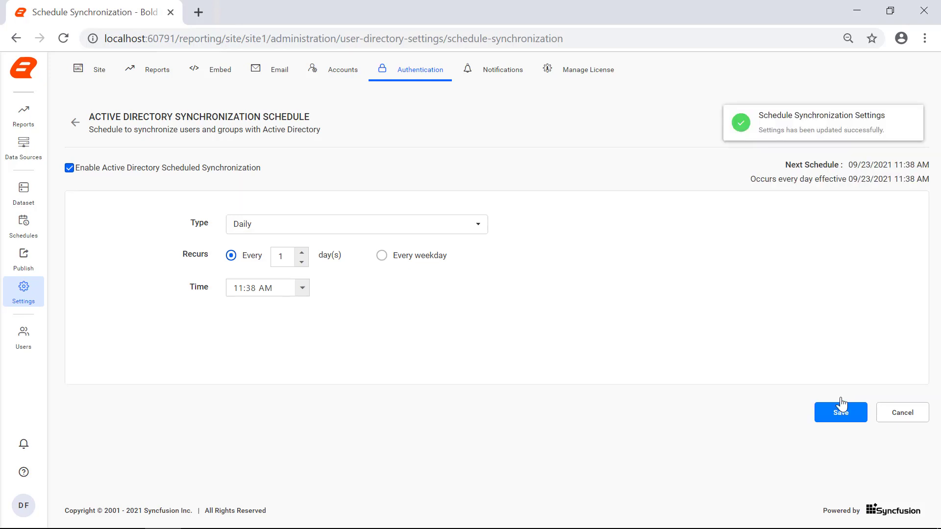